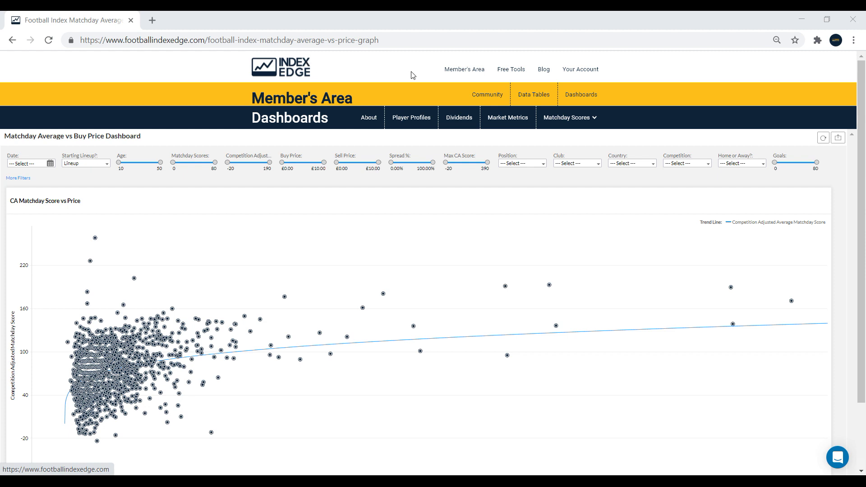
# Limit the Buy Price filter to a maximum of £2.00 and set the Max CA Score filter's minimum to 200
pyautogui.moveTo(560, 119)
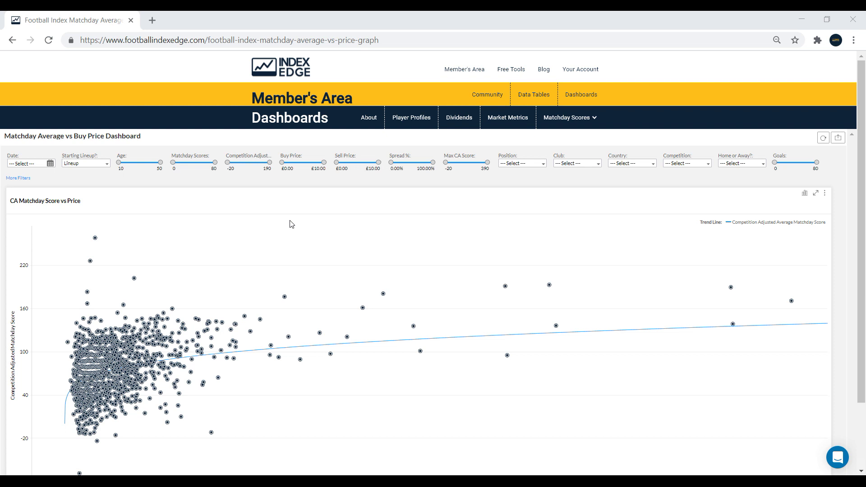
pyautogui.click(319, 170)
pyautogui.write('2')
pyautogui.press('Return')
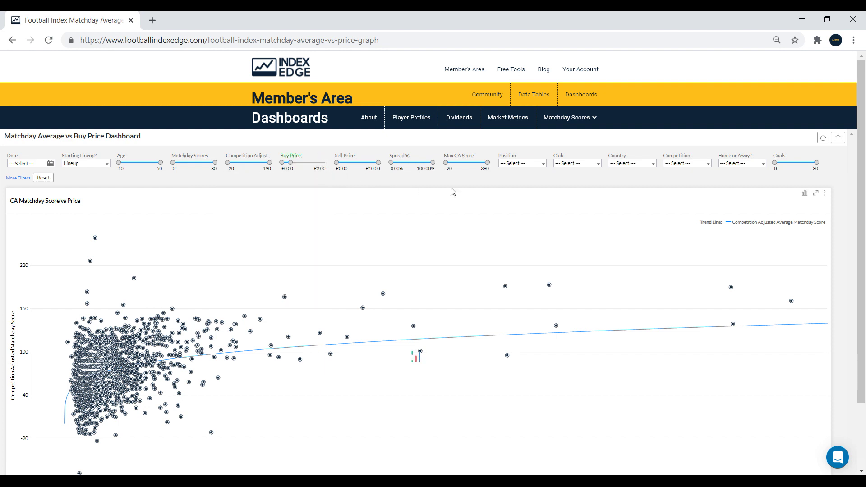
pyautogui.click(449, 169)
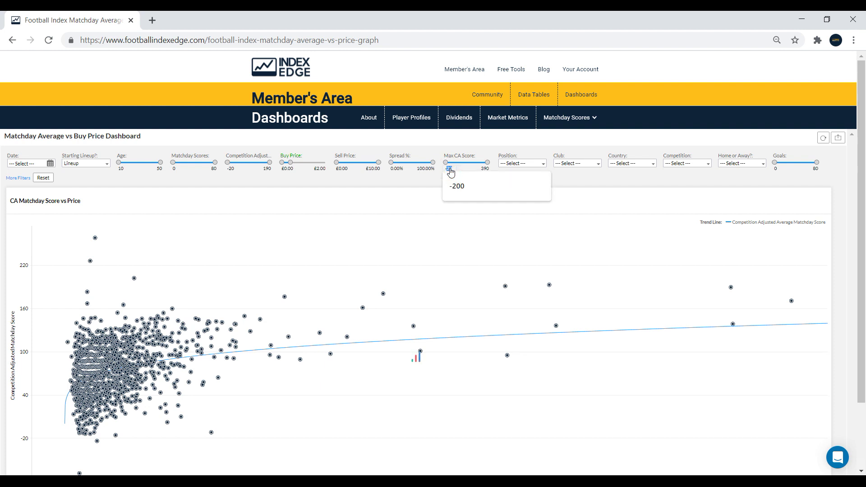
pyautogui.write('200')
pyautogui.press('Return')
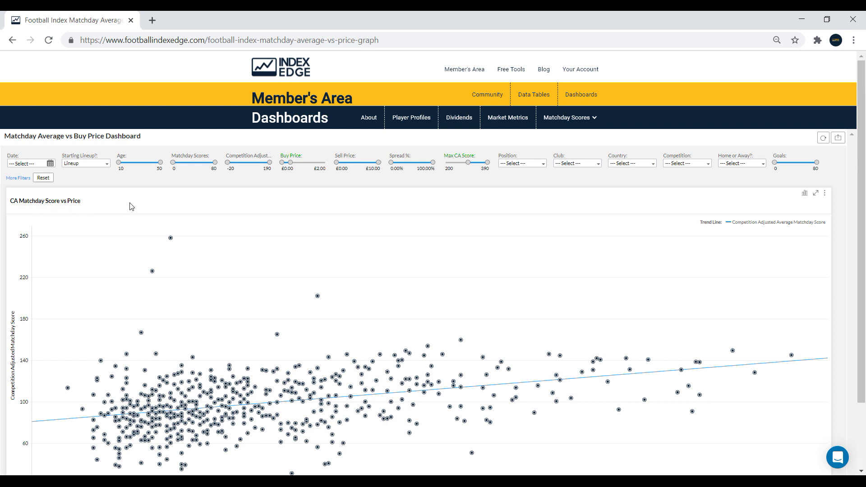
# Set the Age filter's maximum to 23 and the Matchday Scores filter's minimum to 20
pyautogui.click(160, 168)
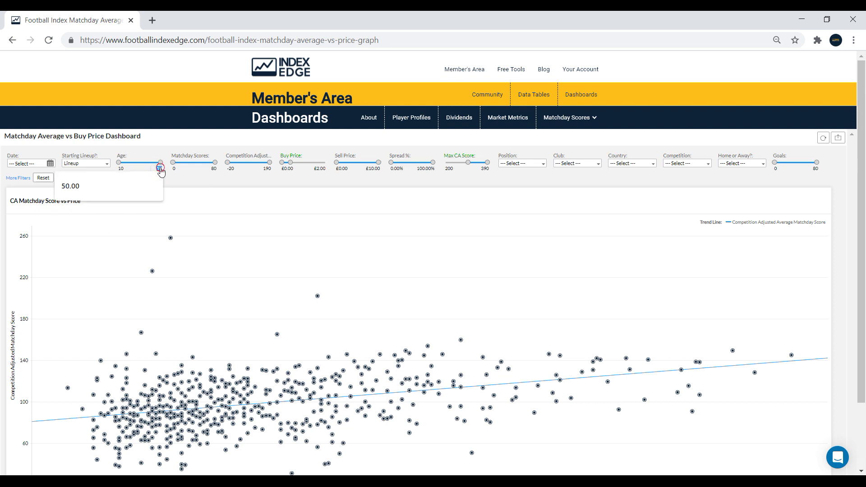
pyautogui.write('23')
pyautogui.press('Return')
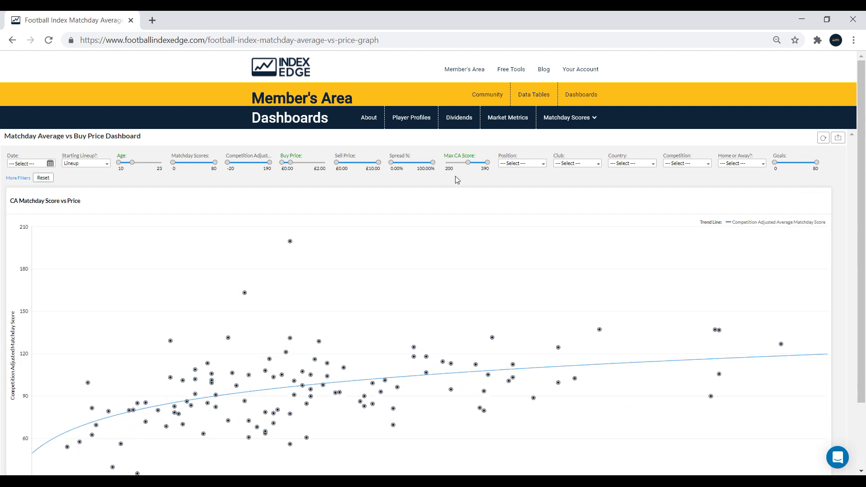
pyautogui.click(171, 170)
pyautogui.write('20')
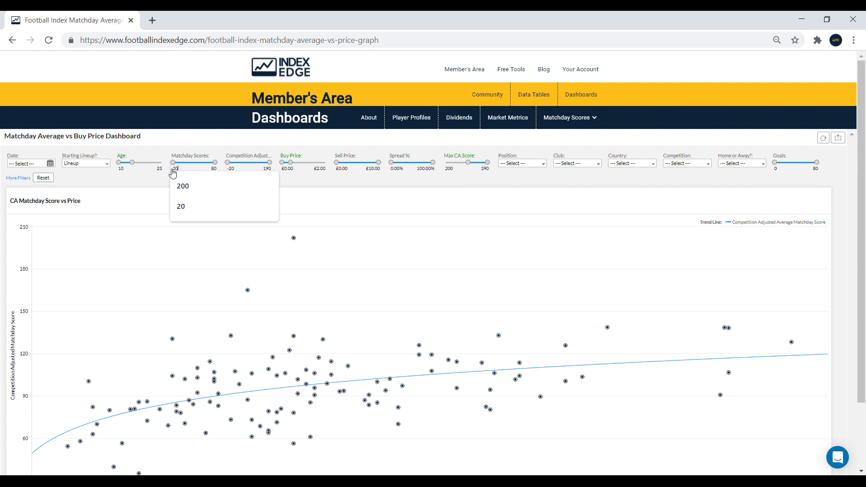
pyautogui.press('Return')
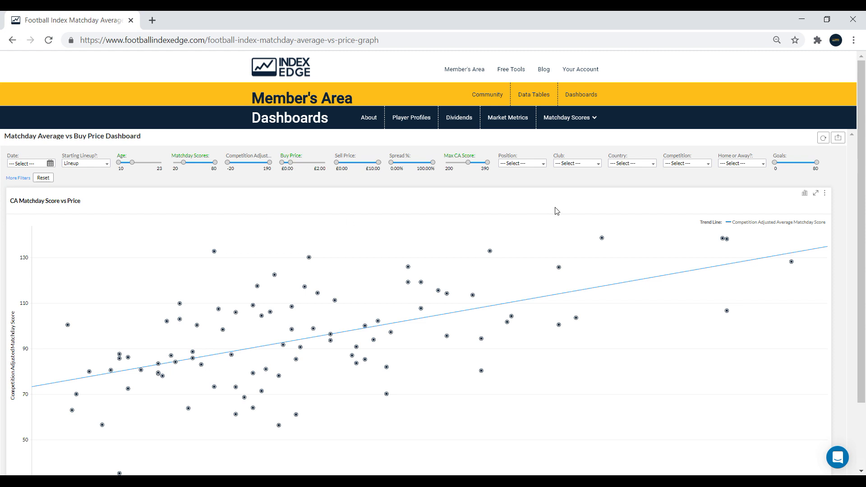
# Filter the CA Matchday Score vs Price chart to players in the Forward position
pyautogui.moveTo(602, 239)
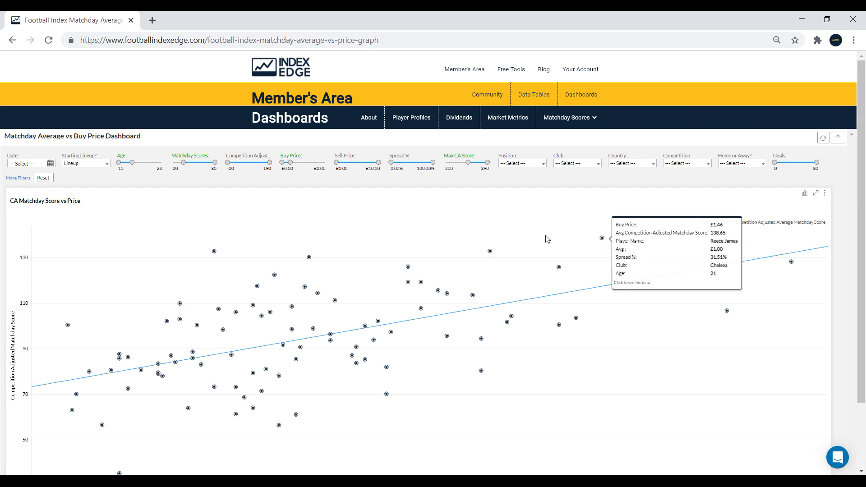
pyautogui.moveTo(491, 252)
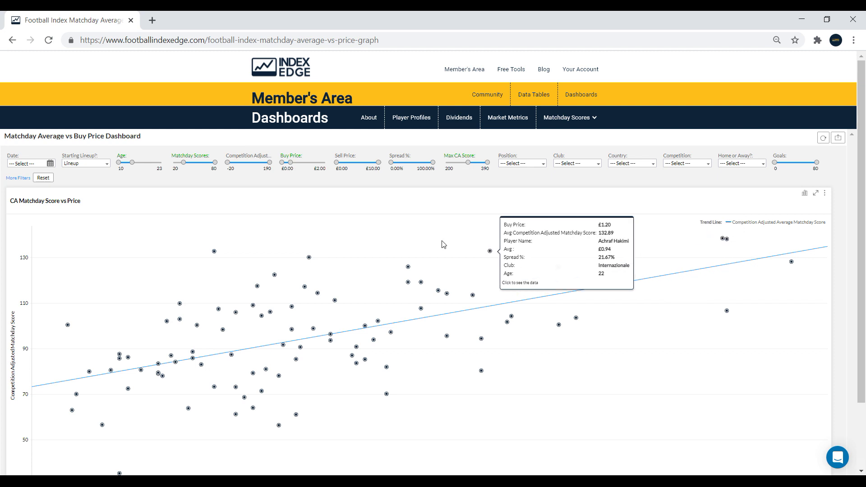
pyautogui.moveTo(309, 258)
pyautogui.moveTo(409, 270)
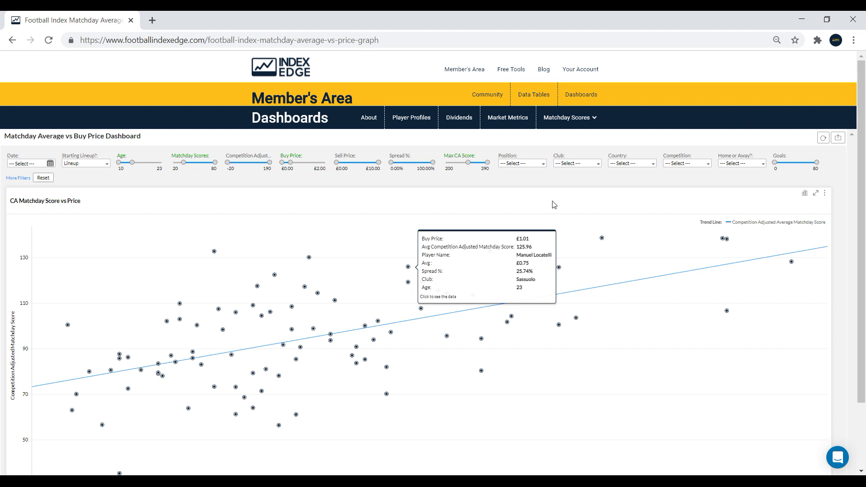
pyautogui.click(541, 164)
pyautogui.click(530, 188)
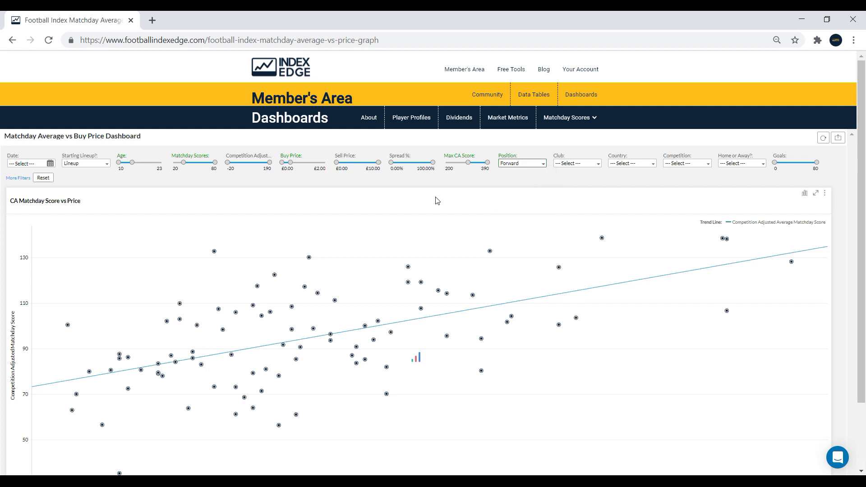
# Change the position filter of the scatter chart to Midfielder
pyautogui.moveTo(458, 239)
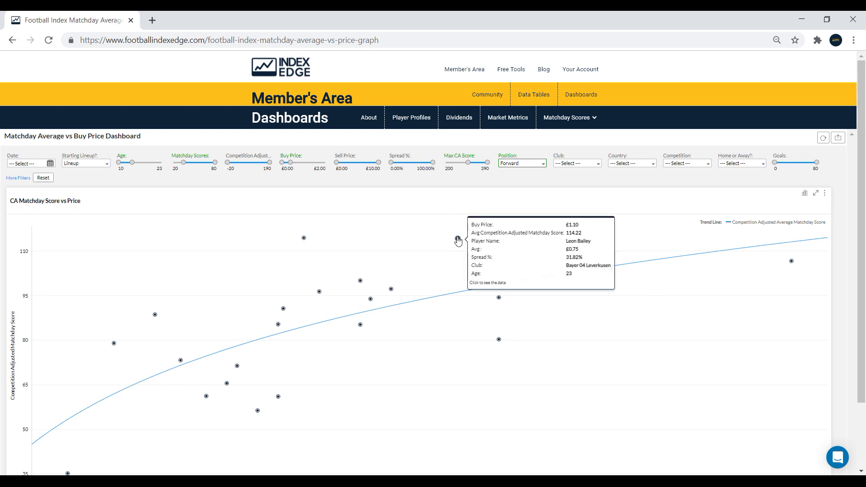
pyautogui.moveTo(303, 239)
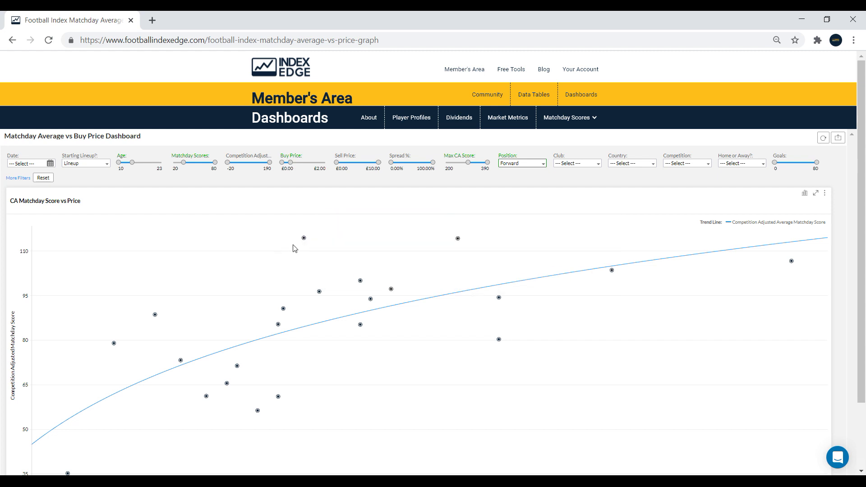
pyautogui.moveTo(613, 270)
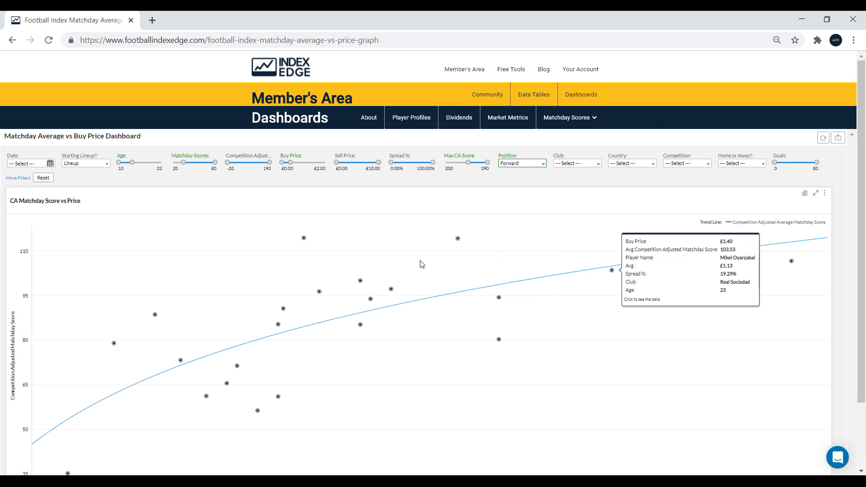
pyautogui.moveTo(360, 282)
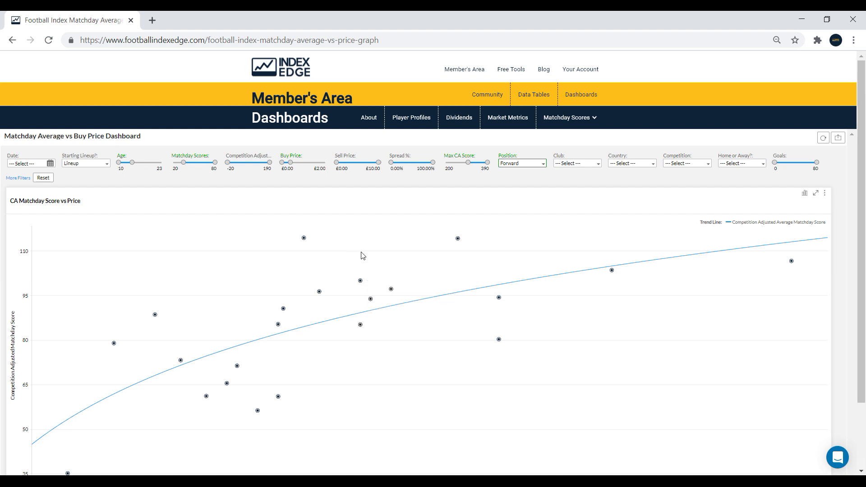
pyautogui.moveTo(392, 290)
pyautogui.click(513, 164)
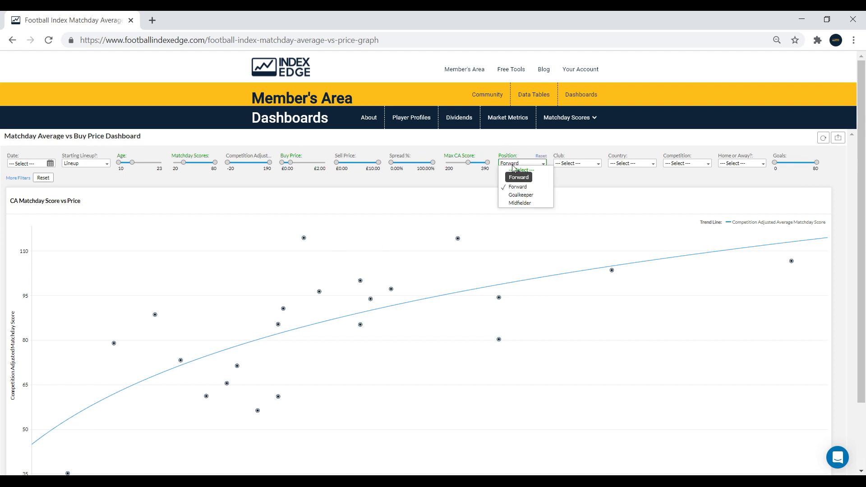
pyautogui.click(520, 203)
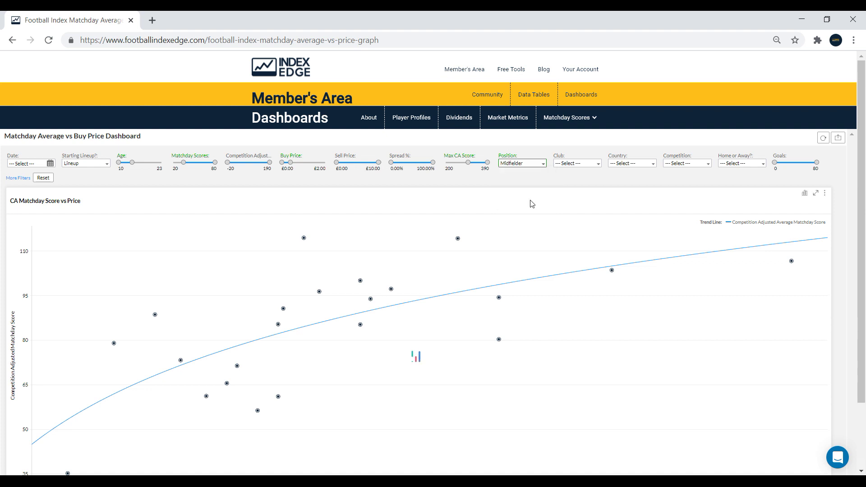
# View Manuel Locatelli's underlying match data in a maximized window, sorted by competition adjusted score from highest to lowest, and close it
pyautogui.moveTo(565, 256)
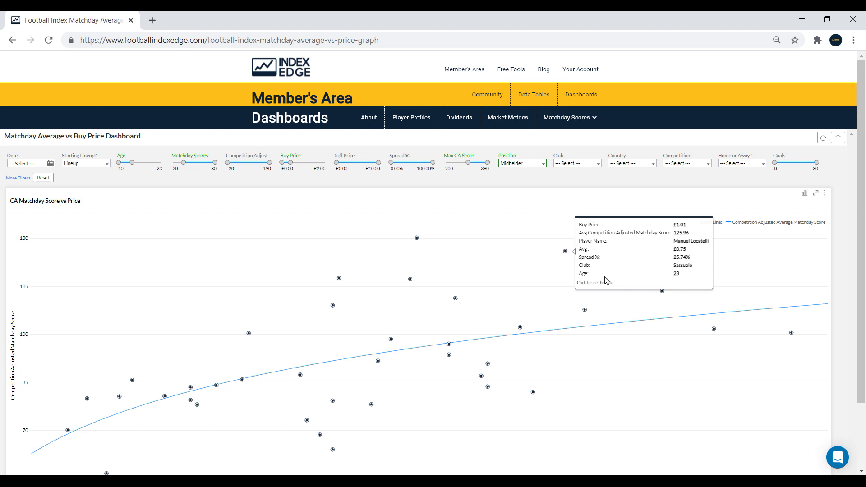
pyautogui.click(565, 252)
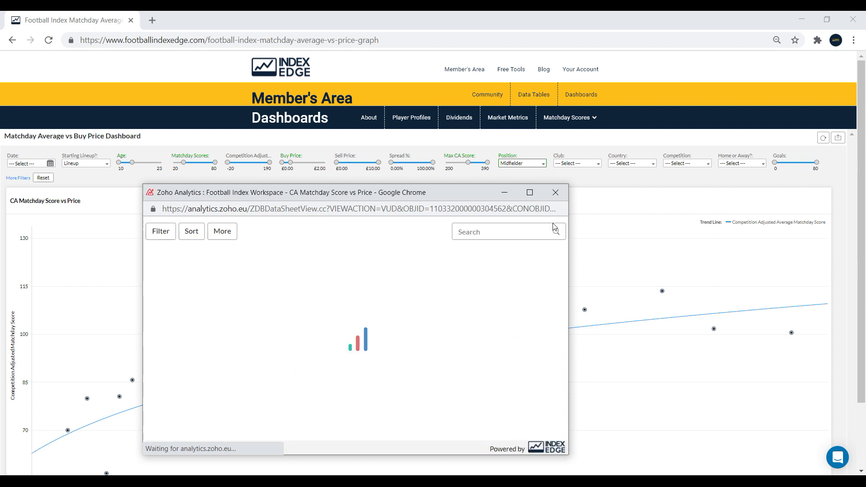
pyautogui.click(529, 192)
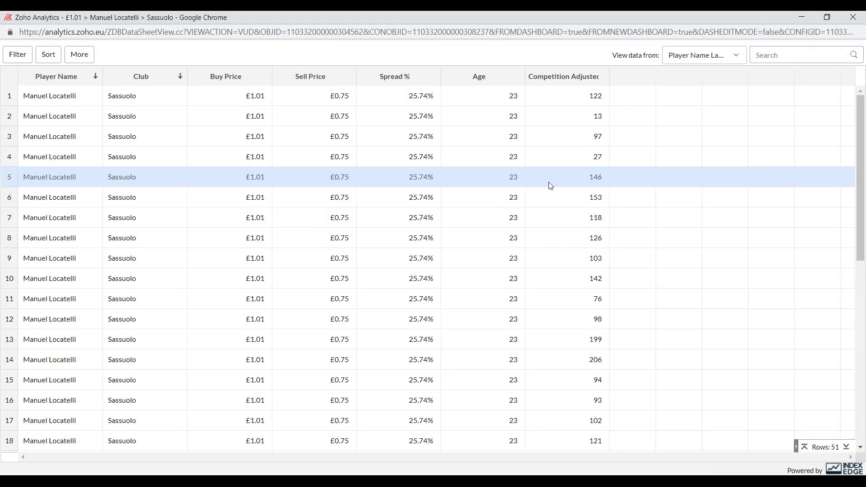
pyautogui.click(604, 78)
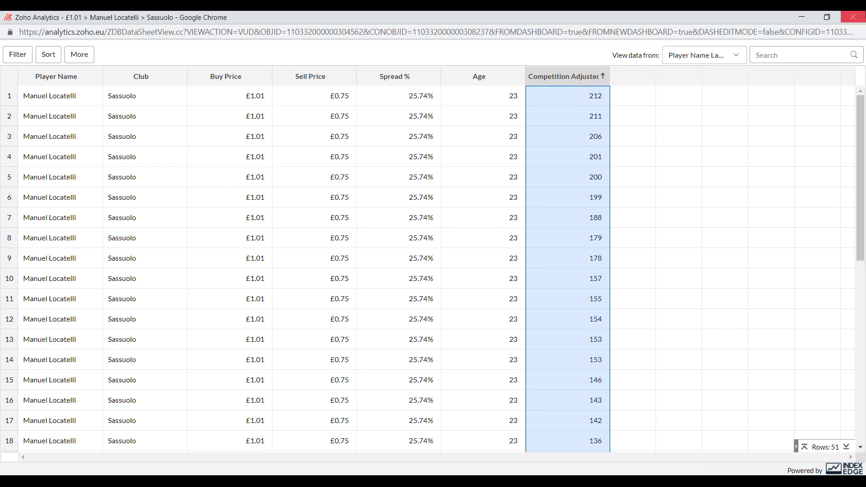
pyautogui.click(852, 17)
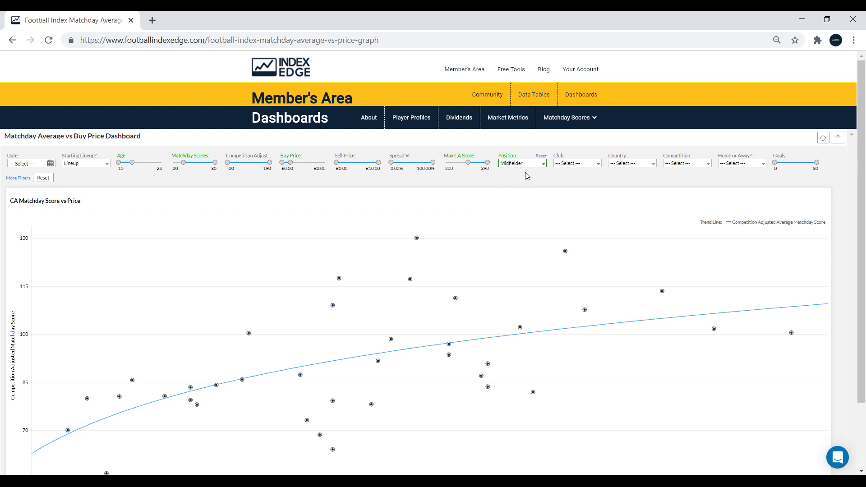
# Switch the position filter to Defender so the chart plots only defenders
pyautogui.click(534, 164)
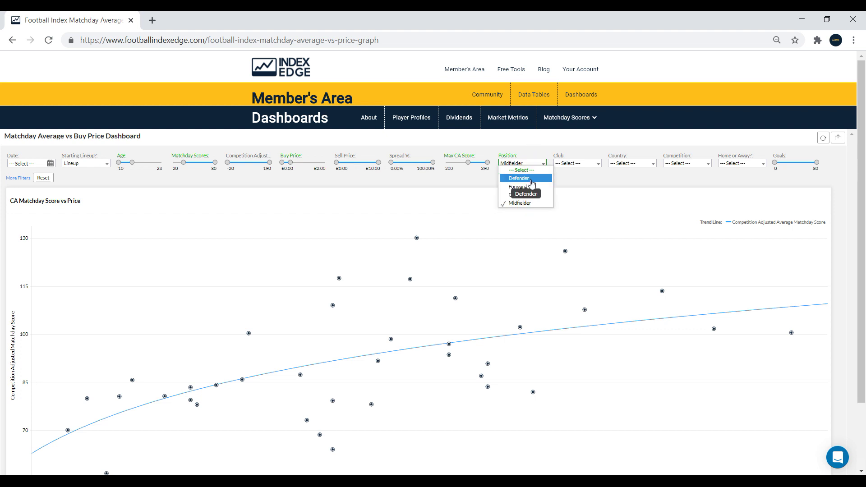
pyautogui.click(531, 179)
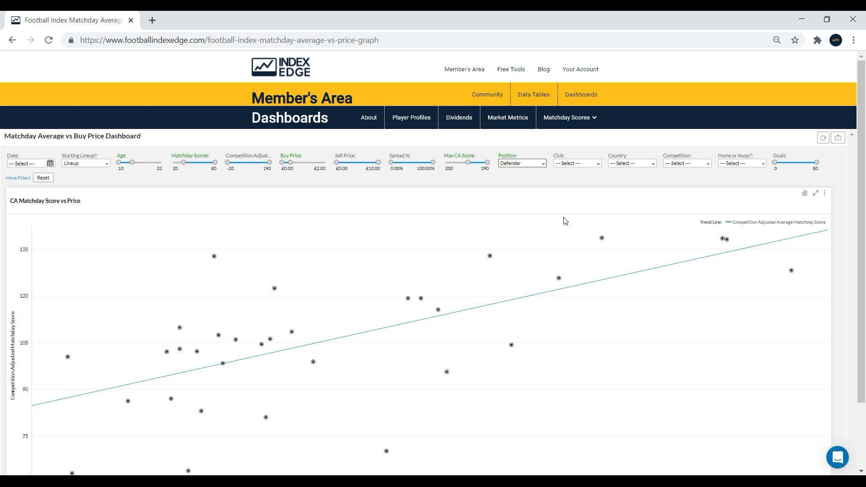
pyautogui.moveTo(605, 240)
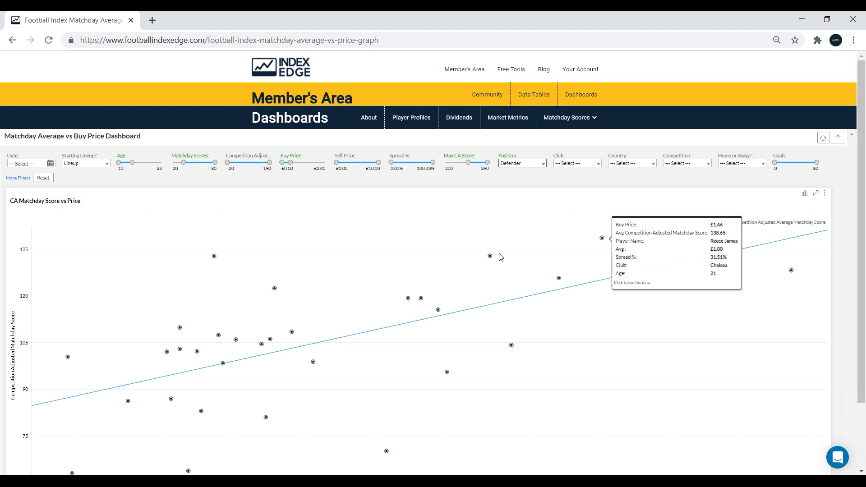
pyautogui.moveTo(491, 258)
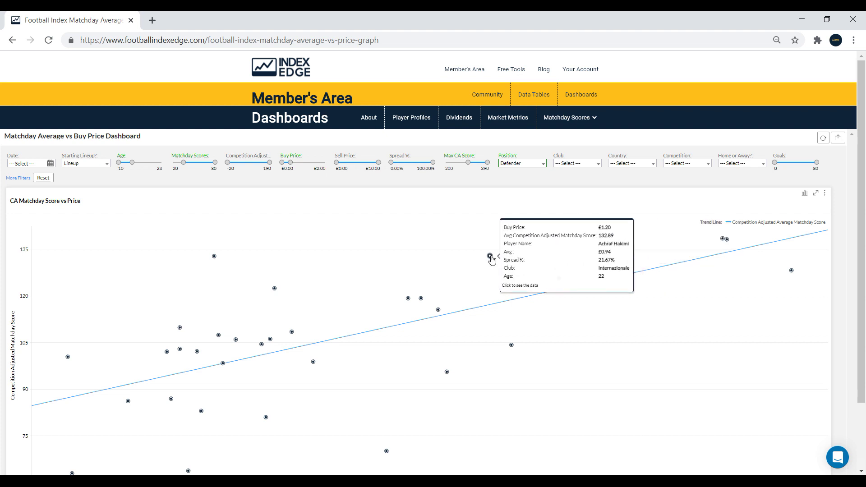
# View Federico Dimarco's underlying match data in a maximized window, sorted by competition adjusted score from highest to lowest, and close it
pyautogui.moveTo(275, 290)
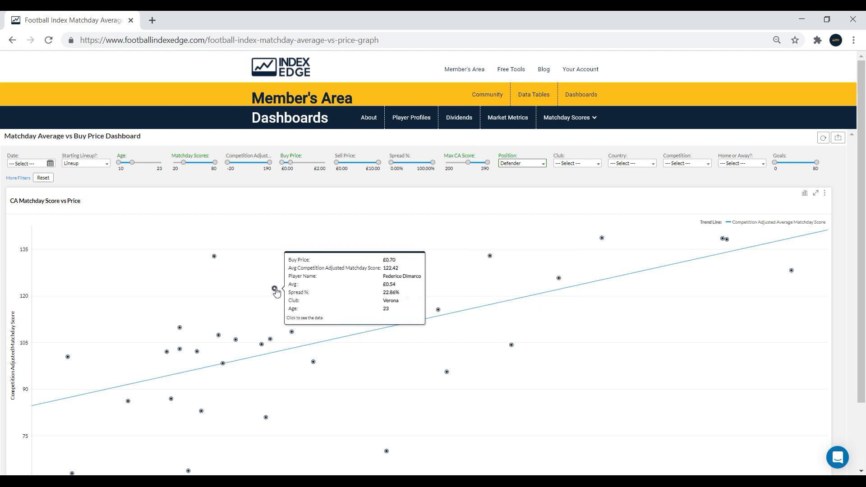
pyautogui.click(275, 289)
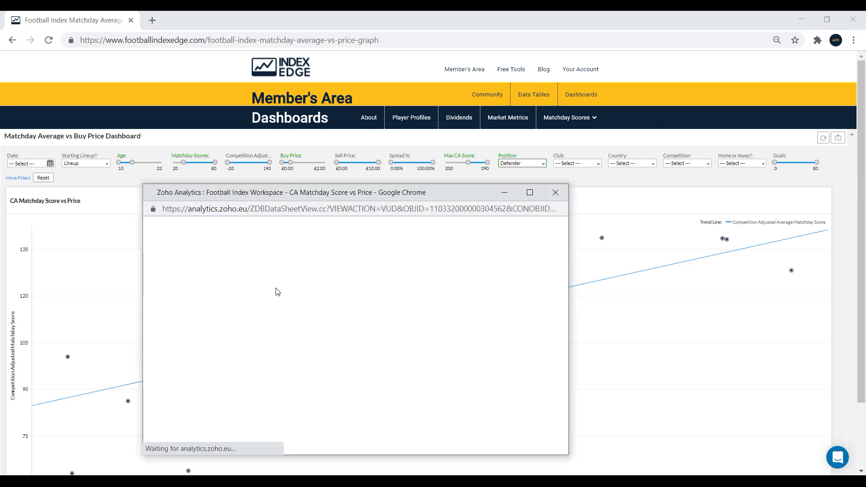
pyautogui.click(530, 195)
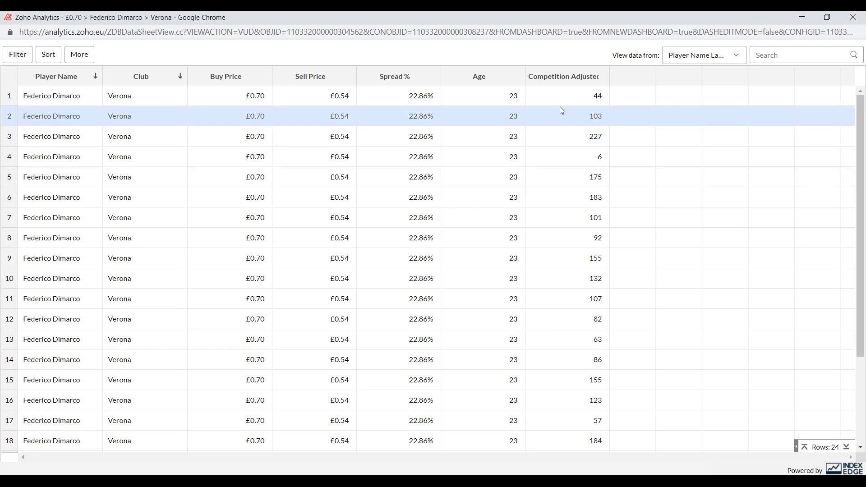
pyautogui.click(600, 77)
pyautogui.click(601, 77)
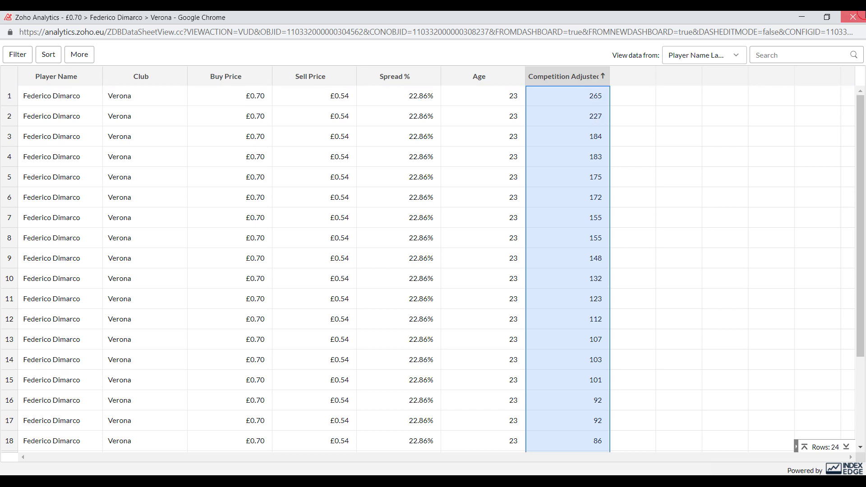
pyautogui.click(853, 17)
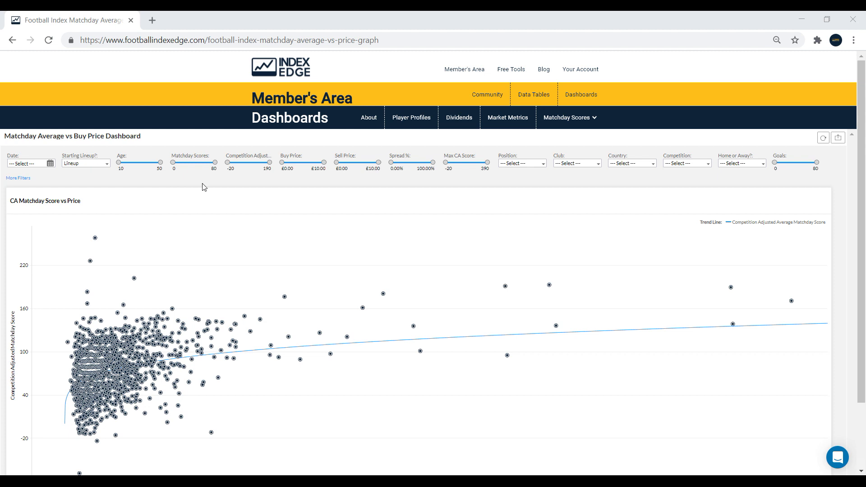
# Set the minimum of the competition adjusted score filter to 140
pyautogui.click(232, 170)
pyautogui.doubleClick(232, 170)
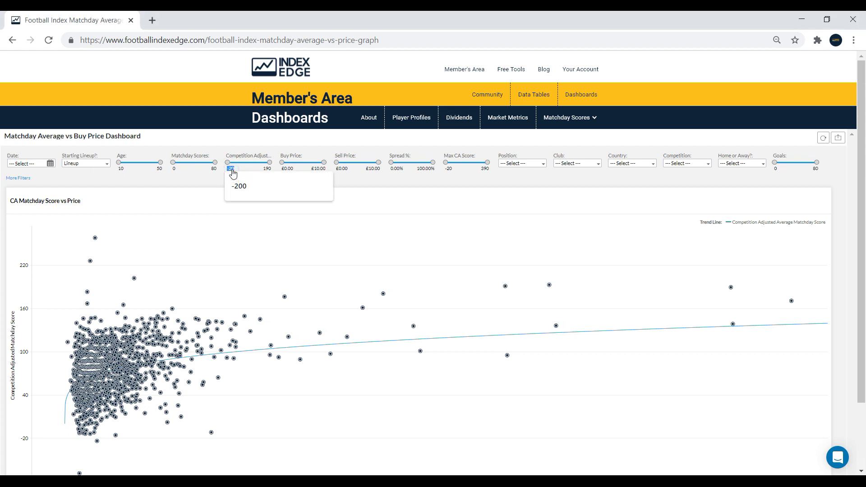
pyautogui.write('14')
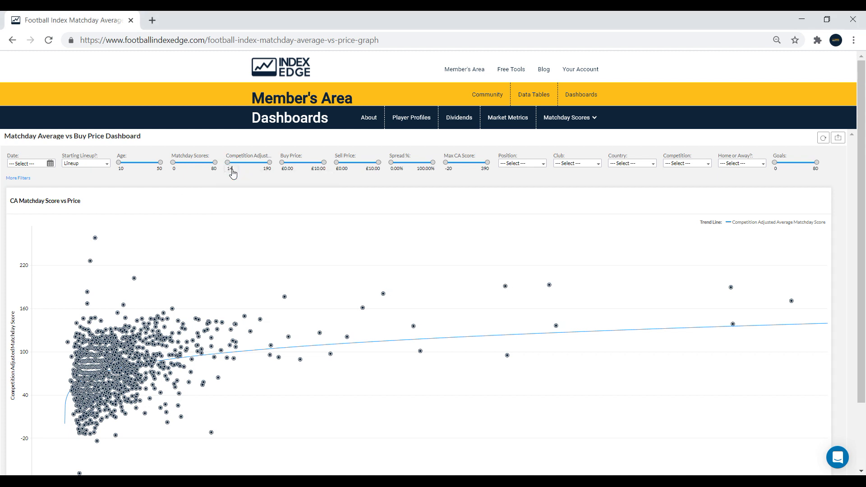
pyautogui.write('0')
pyautogui.press('Return')
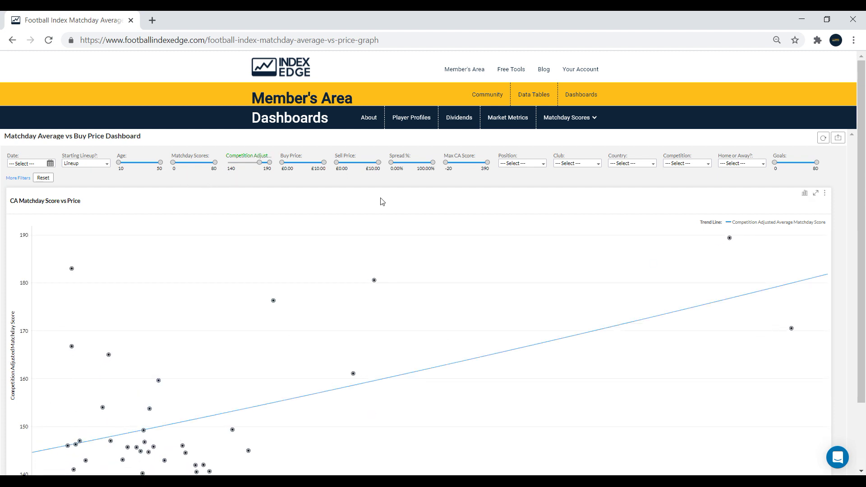
# Set the minimum of the Max CA Score filter to 250 and the minimum of the Matchday Scores filter to 30
pyautogui.click(449, 170)
pyautogui.write('250')
pyautogui.press('Return')
pyautogui.scroll(-2, 456, 136)
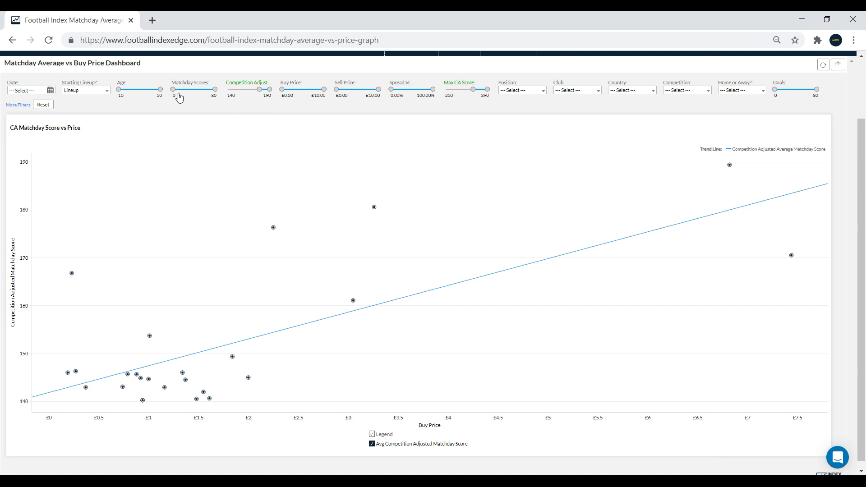
pyautogui.moveTo(173, 98)
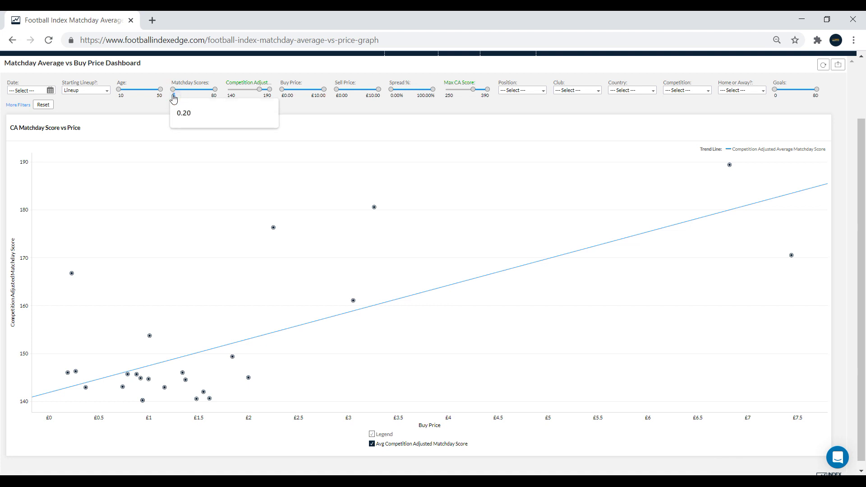
pyautogui.press('Return')
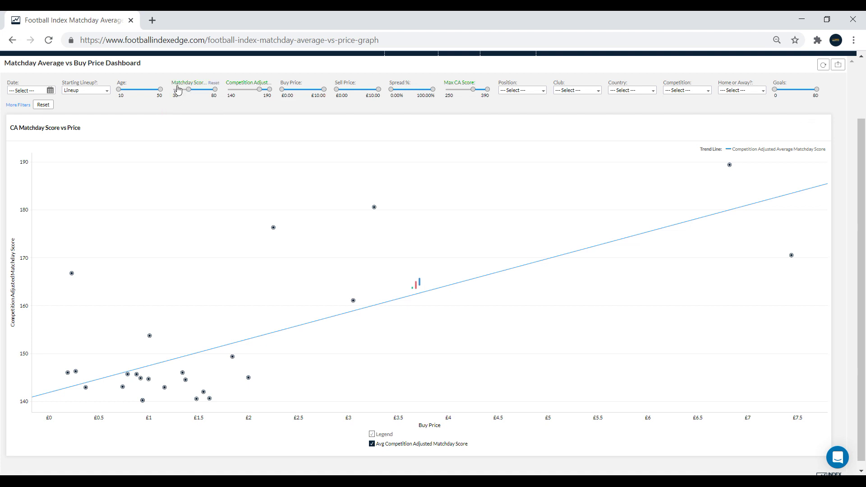
# Show the additional filters and raise the minimum of the Minutes Played filter to exclude players with few minutes
pyautogui.click(39, 106)
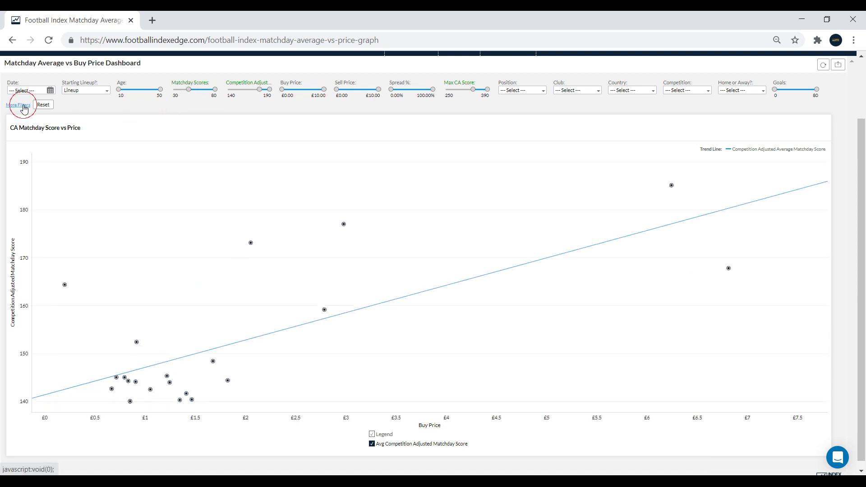
pyautogui.click(23, 106)
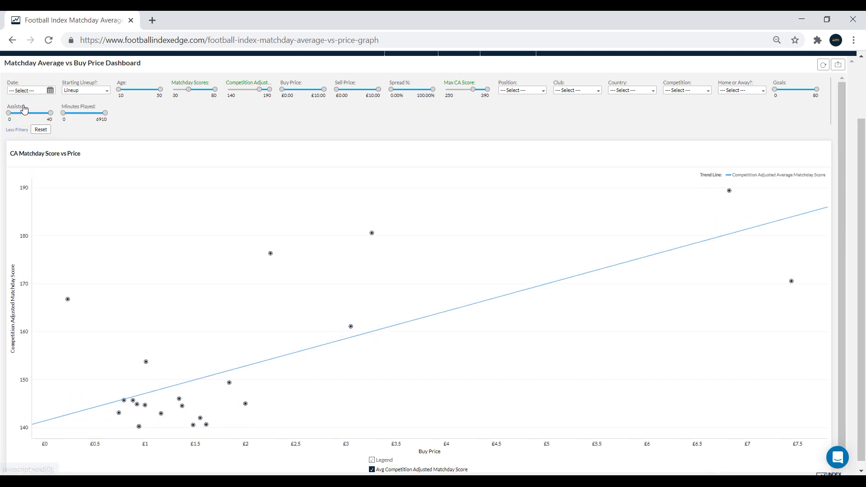
pyautogui.click(64, 121)
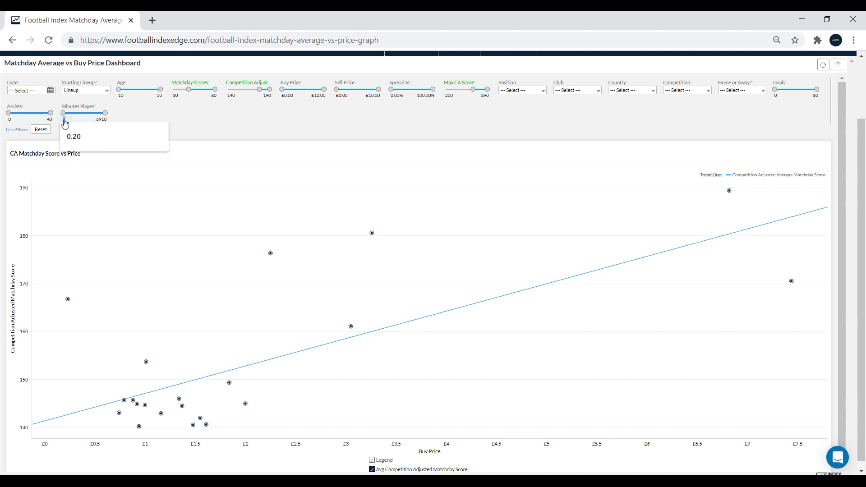
pyautogui.write('60')
pyautogui.press('Return')
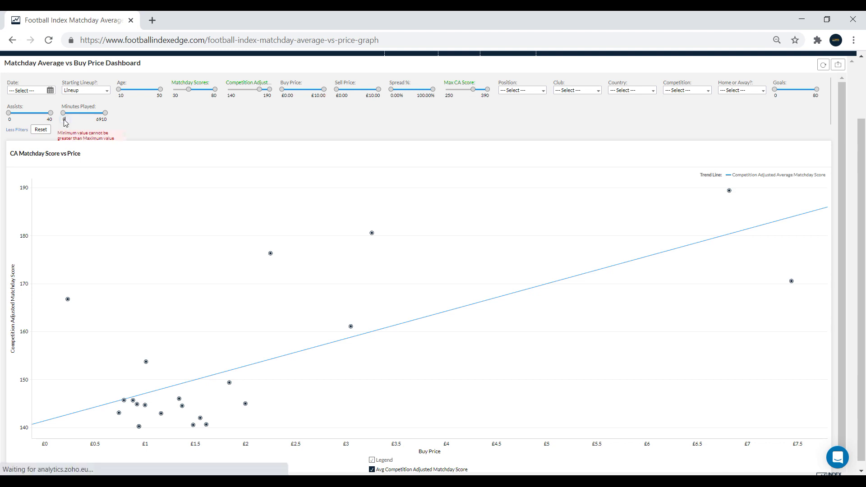
pyautogui.click(65, 121)
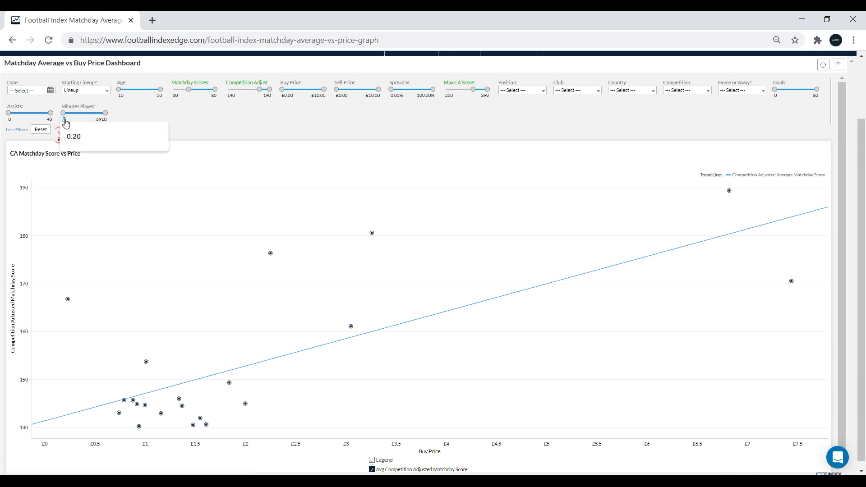
pyautogui.write('60')
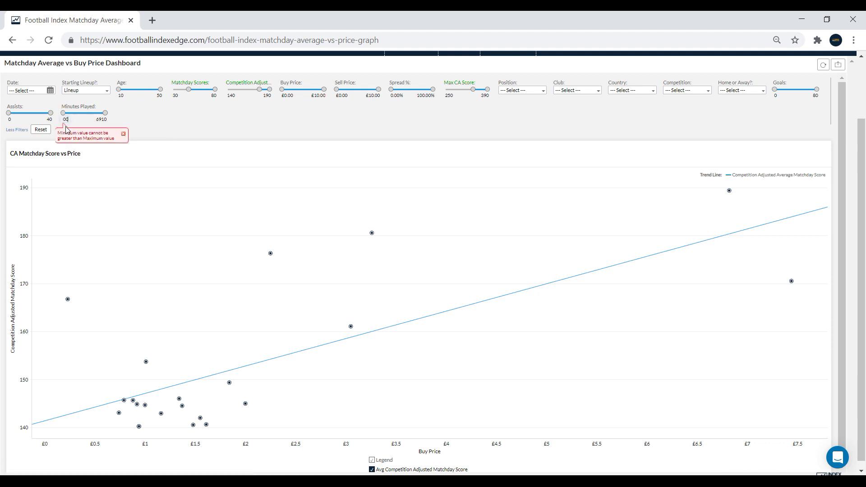
pyautogui.click(123, 134)
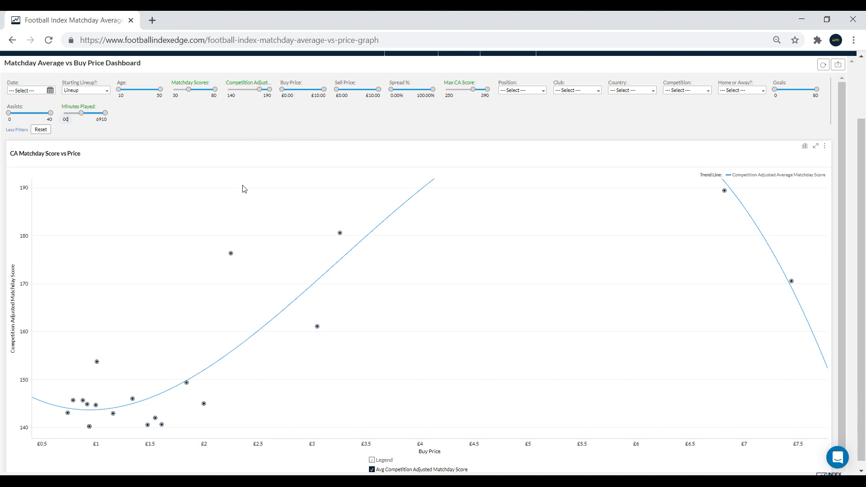
# Examine the price and score details of the plotted players, including Trent Alexander-Arnold, Thiago Alcántara, Joao Cancelo and Virgil van Dijk
pyautogui.scroll(-1, 862, 185)
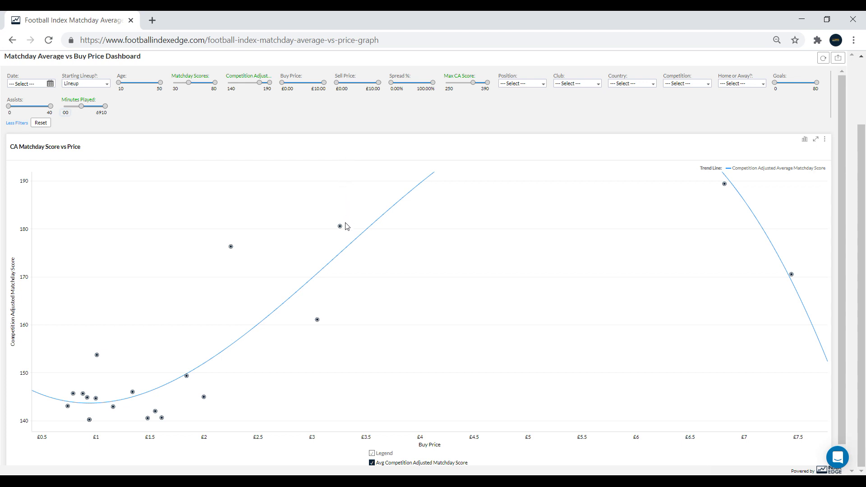
pyautogui.moveTo(725, 187)
pyautogui.moveTo(322, 323)
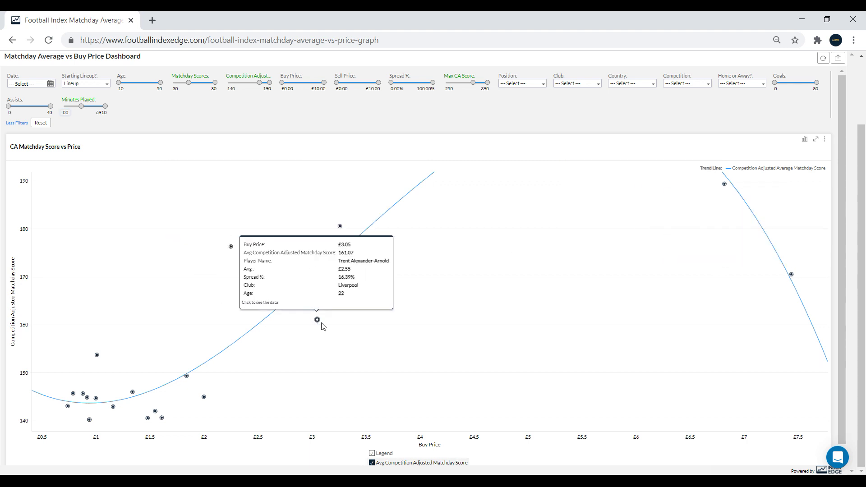
pyautogui.moveTo(96, 356)
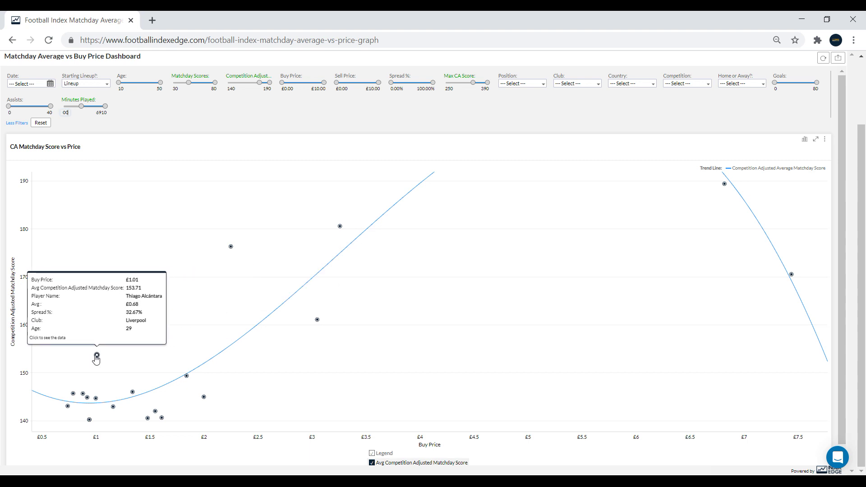
pyautogui.moveTo(187, 377)
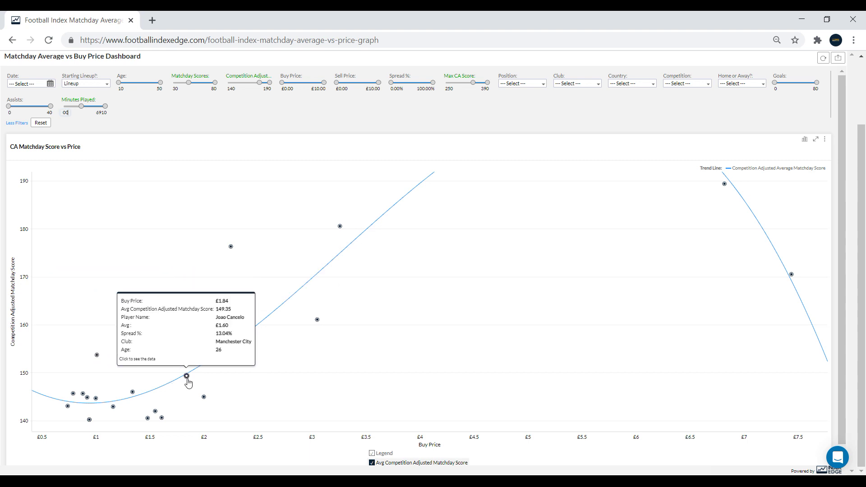
pyautogui.moveTo(133, 392)
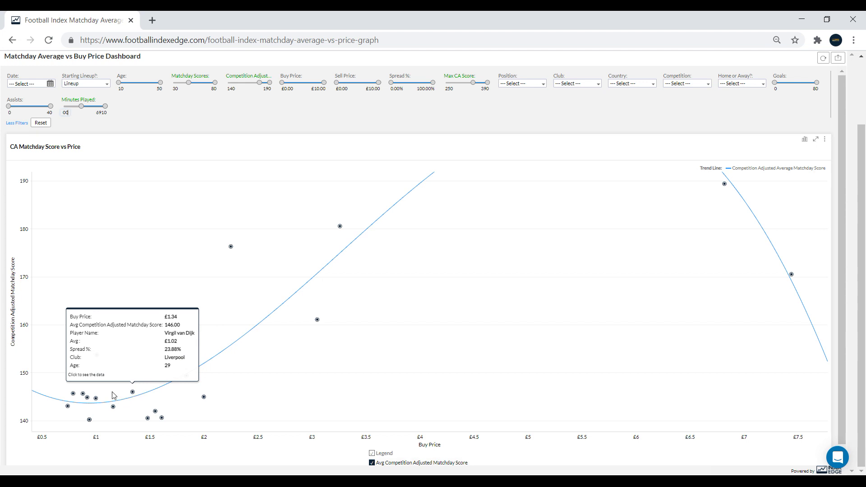
pyautogui.moveTo(83, 395)
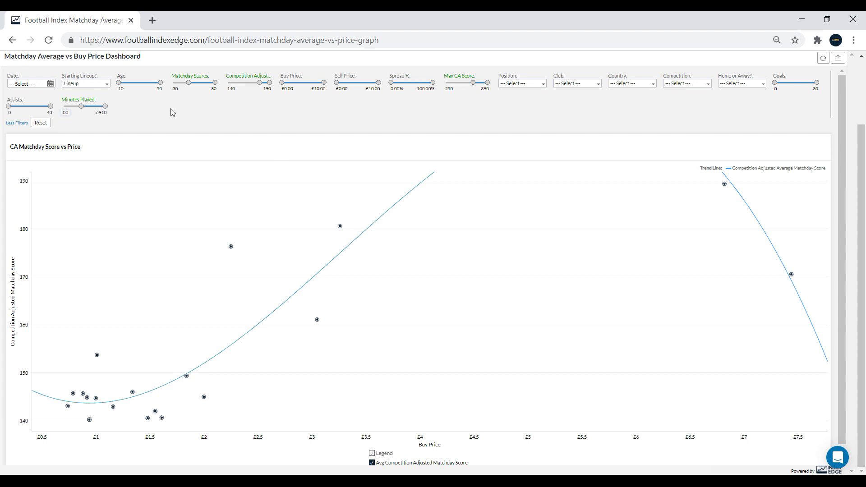
# Reset all filters and set the minimum of the competition adjusted score filter to 120
pyautogui.click(41, 123)
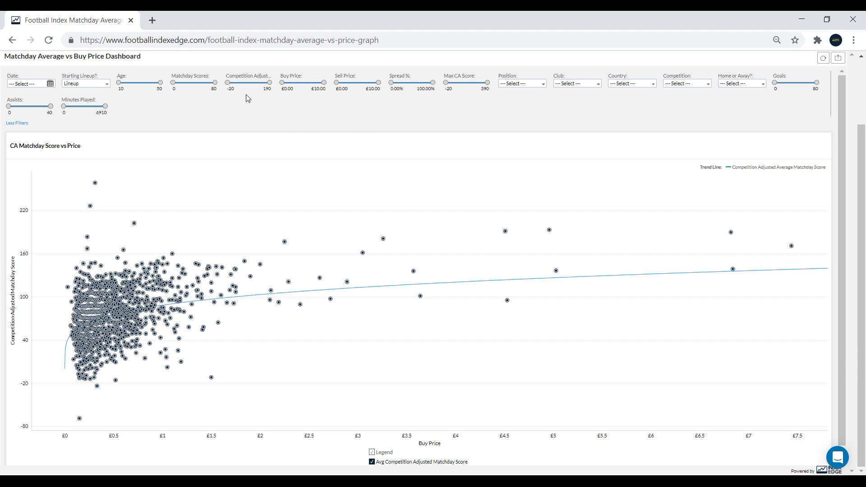
pyautogui.doubleClick(232, 90)
pyautogui.write('120')
pyautogui.press('Return')
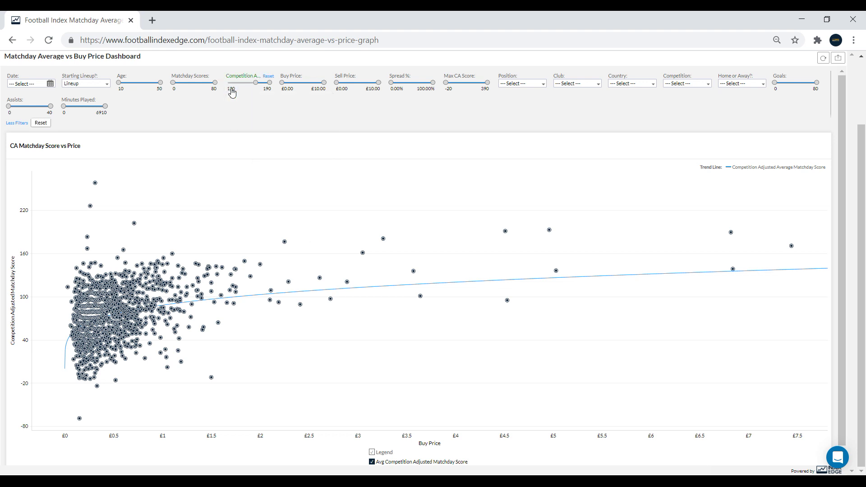
# Set the minimum of the Goals filter to 25 and check the details of the plotted players
pyautogui.doubleClick(775, 89)
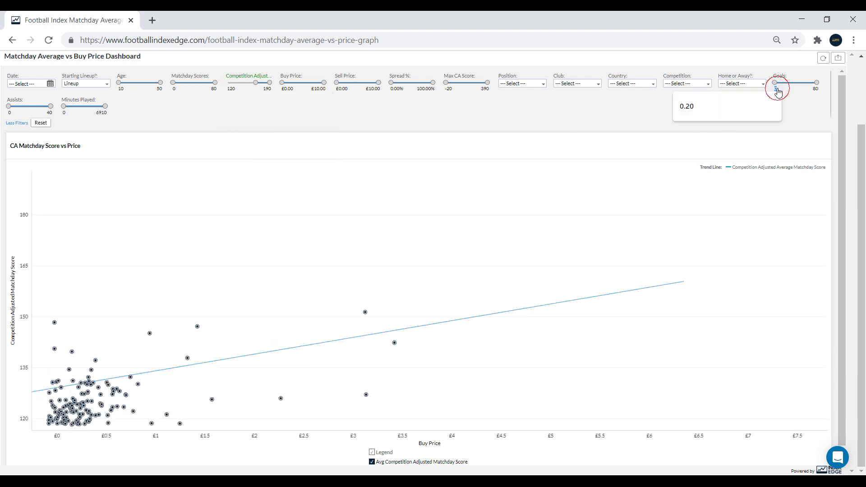
pyautogui.write('25')
pyautogui.press('Return')
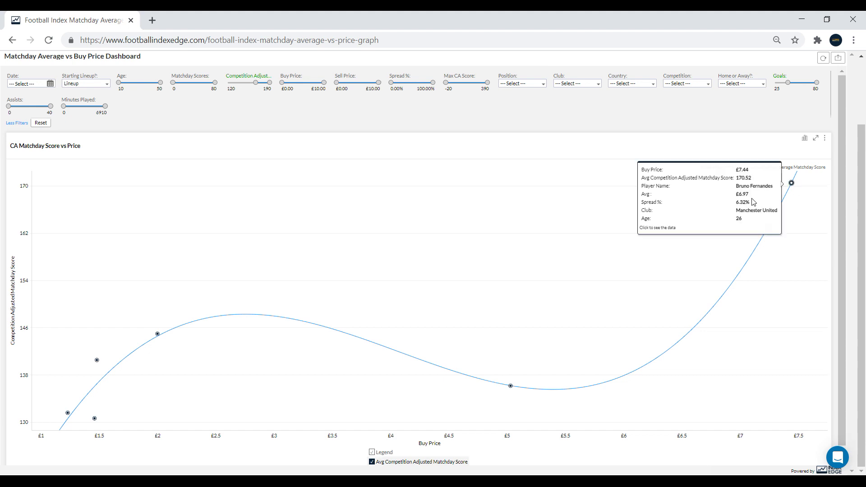
pyautogui.moveTo(512, 383)
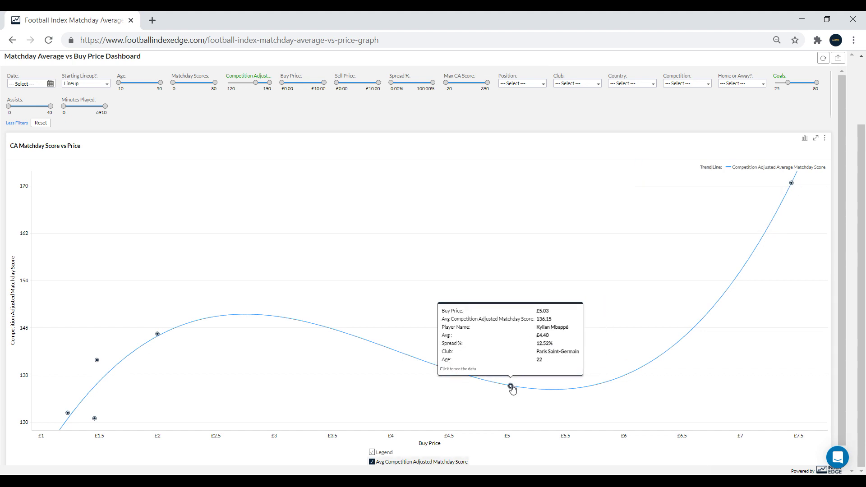
pyautogui.moveTo(158, 336)
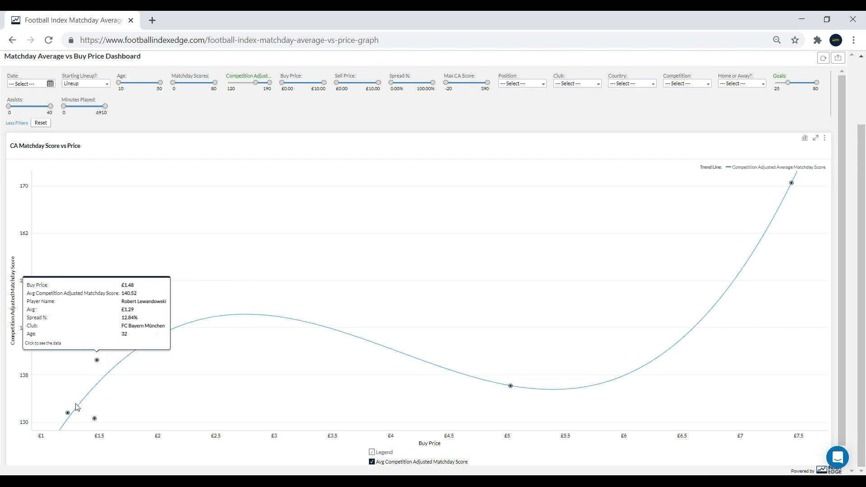
pyautogui.moveTo(71, 414)
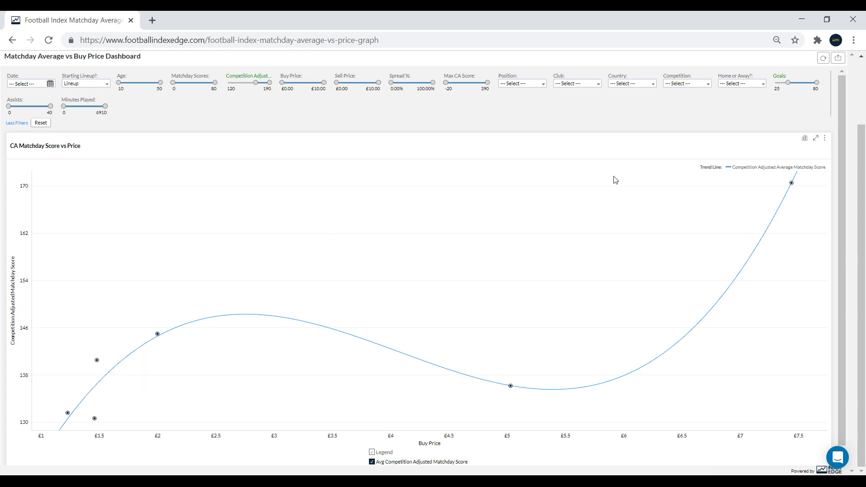
# Return the Goals filter's minimum to 0 and set the minimum of the Assists filter to 25
pyautogui.moveTo(788, 82); pyautogui.dragTo(775, 83)
pyautogui.click(7, 112)
pyautogui.write('25')
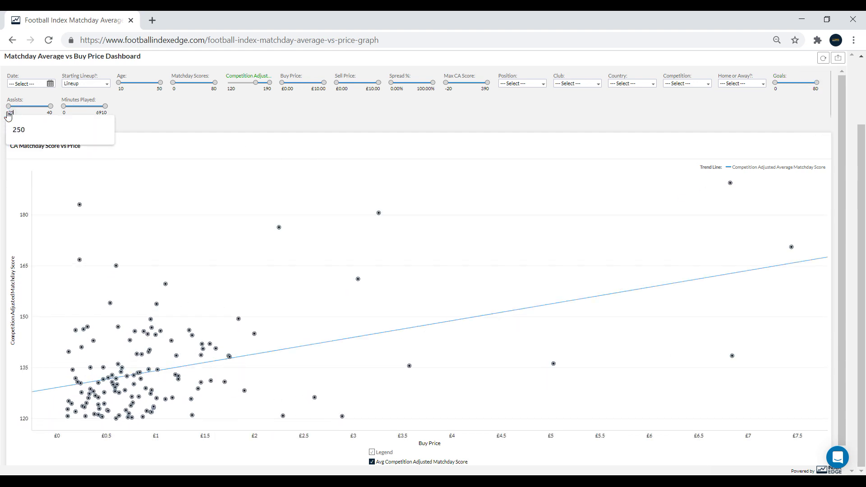
pyautogui.press('Return')
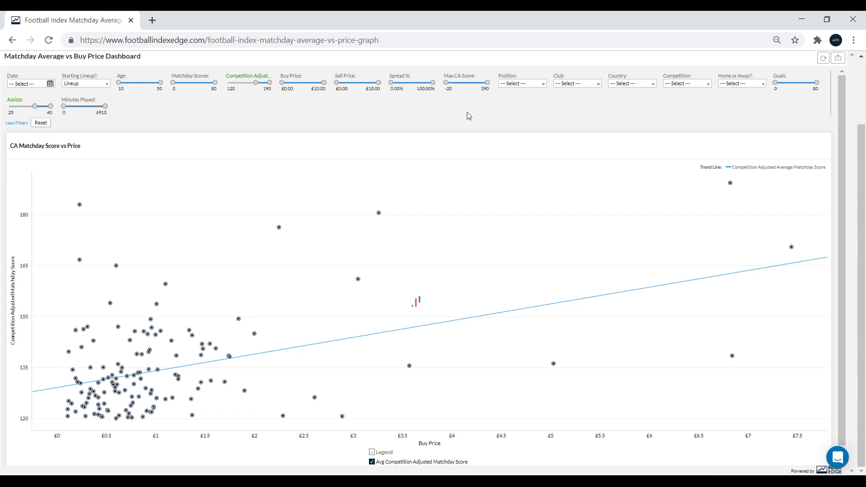
# Set the position filter to Midfielder and check the details of each plotted player
pyautogui.click(535, 85)
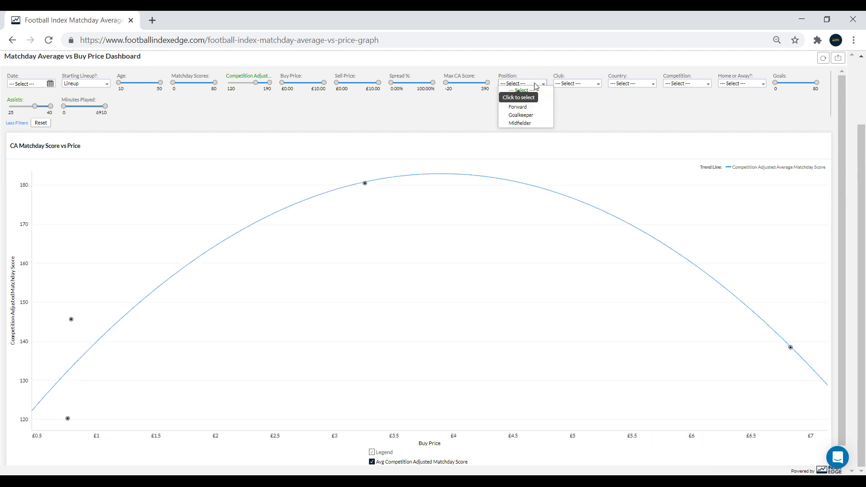
pyautogui.click(532, 124)
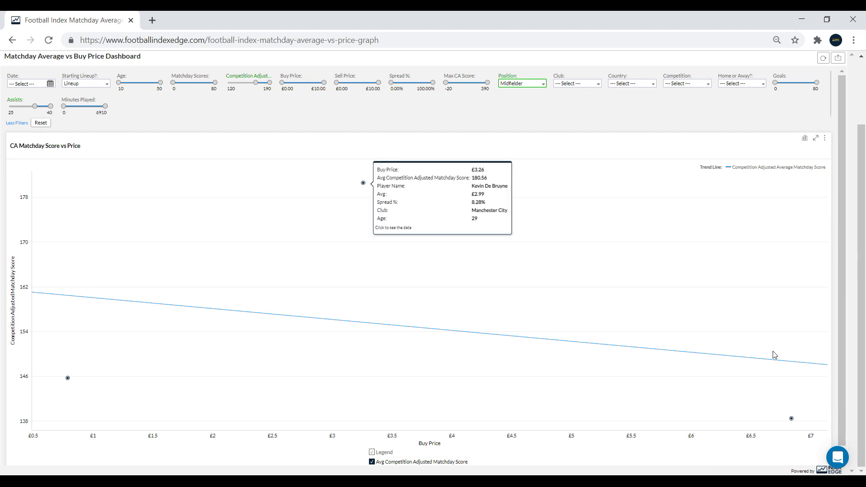
pyautogui.moveTo(791, 420)
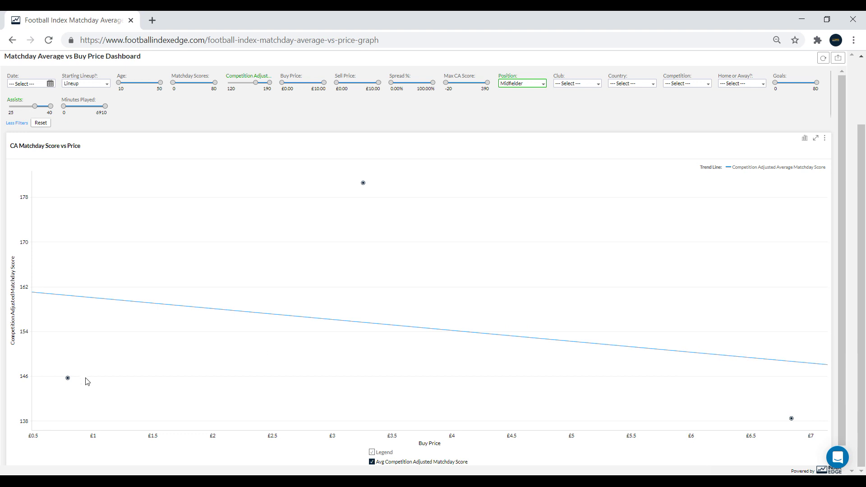
pyautogui.moveTo(68, 381)
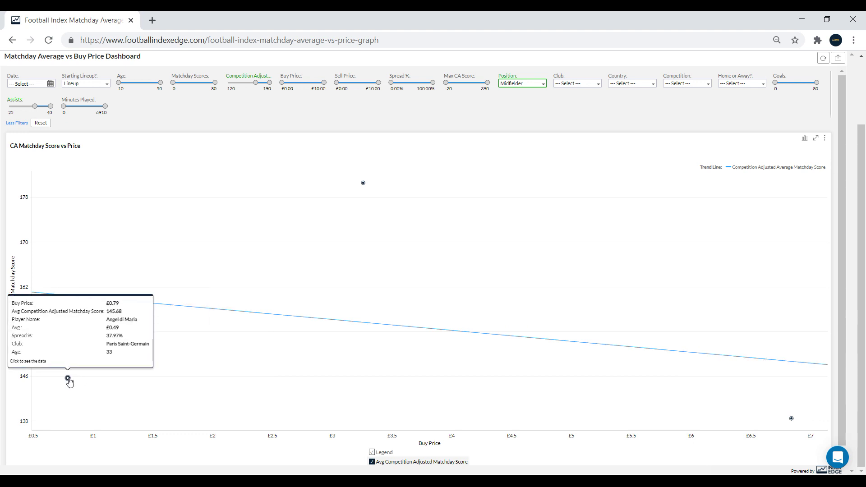
# View the dashboard's HTML and PDF export options and close the list without exporting
pyautogui.moveTo(862, 239); pyautogui.dragTo(861, 174)
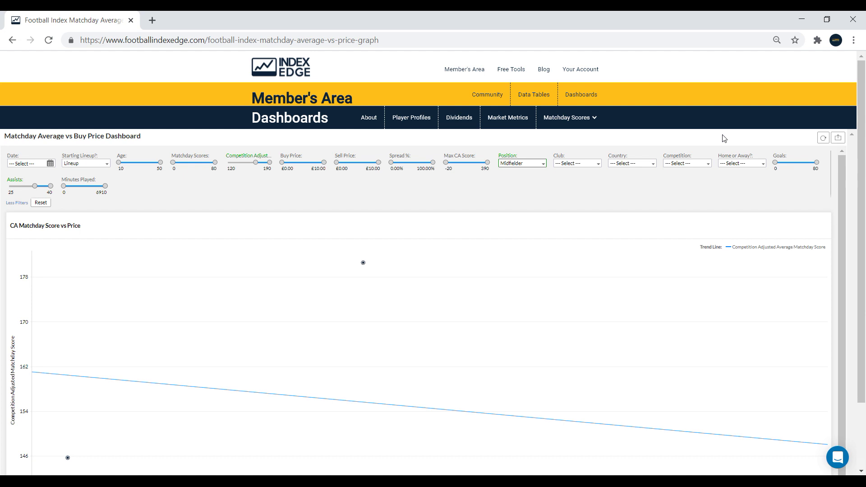
pyautogui.click(832, 139)
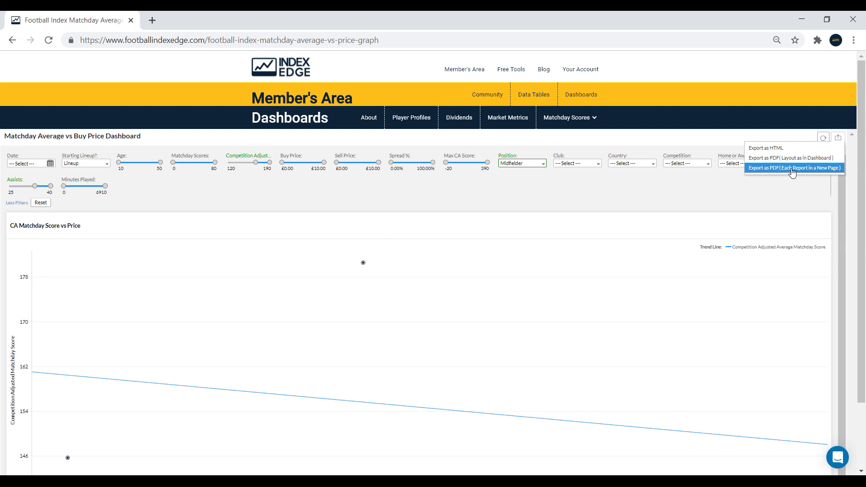
pyautogui.click(531, 189)
# View Kevin De Bruyne's underlying match data in a maximized window, sorted by competition adjusted score from highest to lowest, and close it
pyautogui.moveTo(864, 258); pyautogui.dragTo(864, 319)
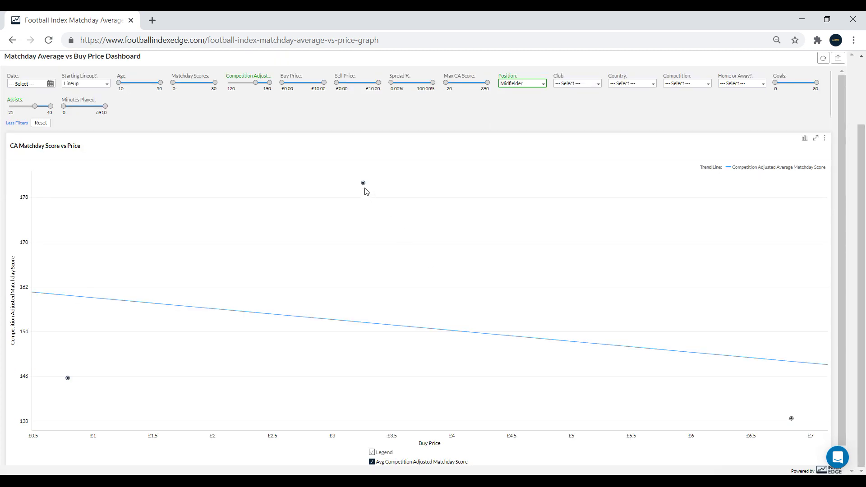
pyautogui.click(363, 185)
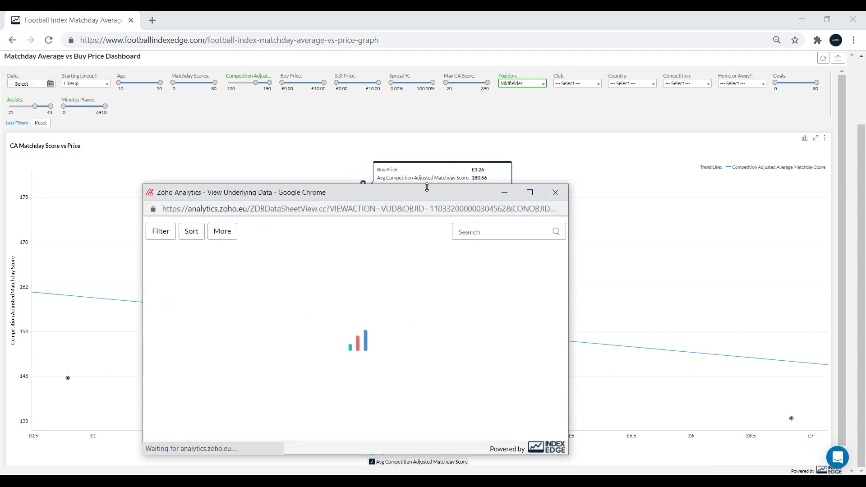
pyautogui.click(530, 193)
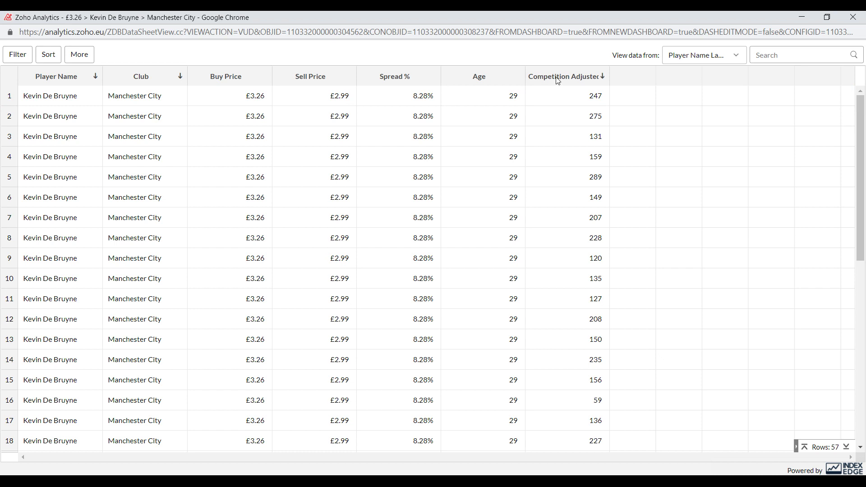
pyautogui.click(600, 80)
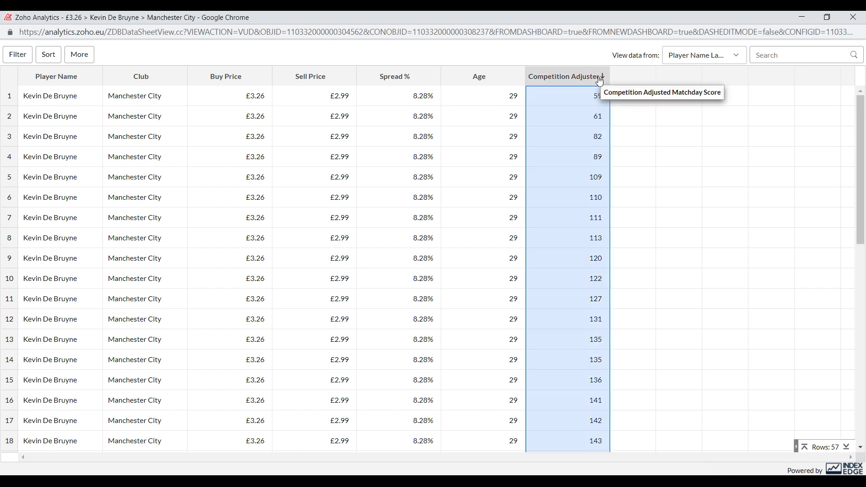
pyautogui.click(600, 79)
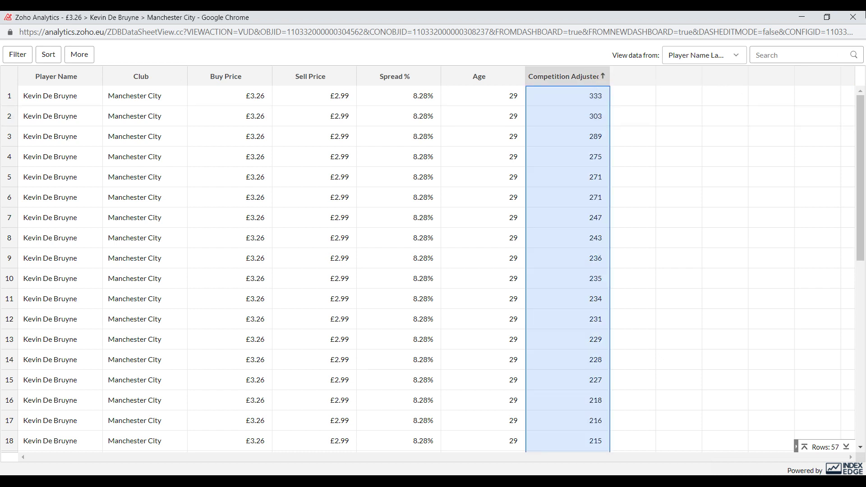
pyautogui.click(853, 17)
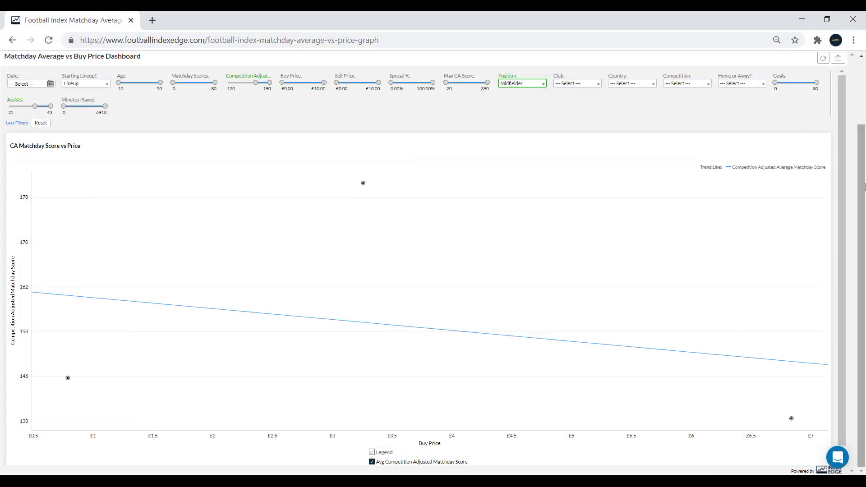
# Reset all dashboard filters, clearing the score, position and assists restrictions
pyautogui.scroll(2, 837, 181)
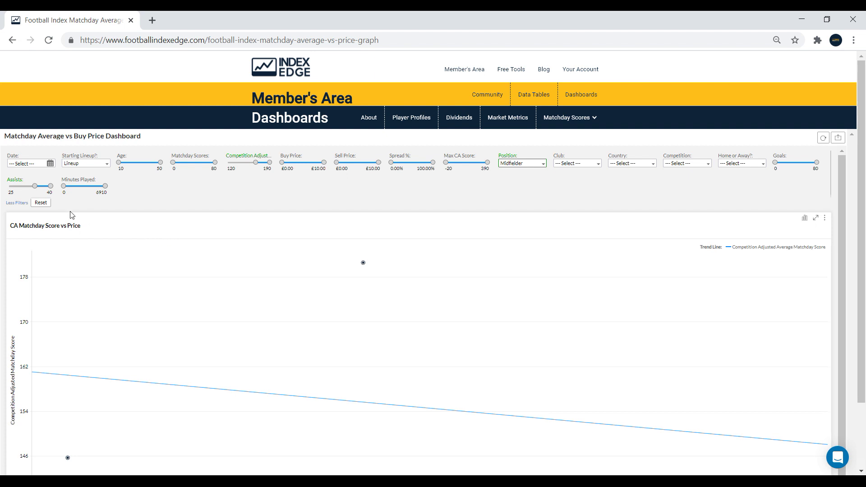
pyautogui.click(41, 204)
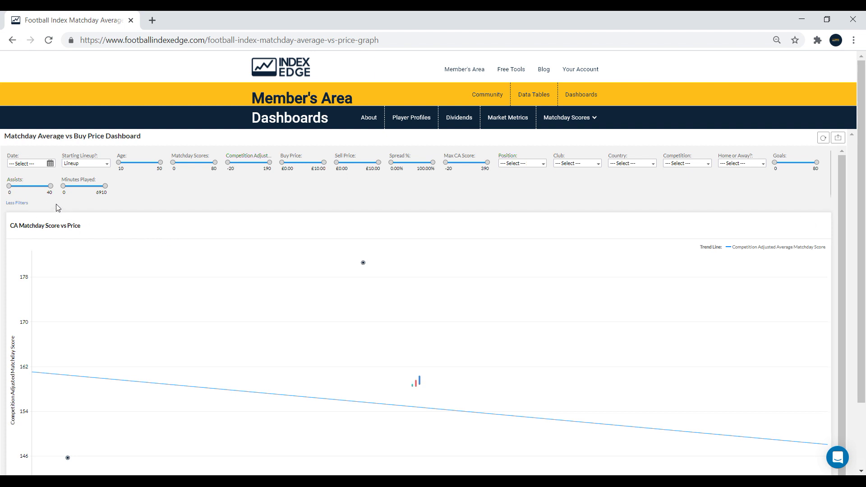